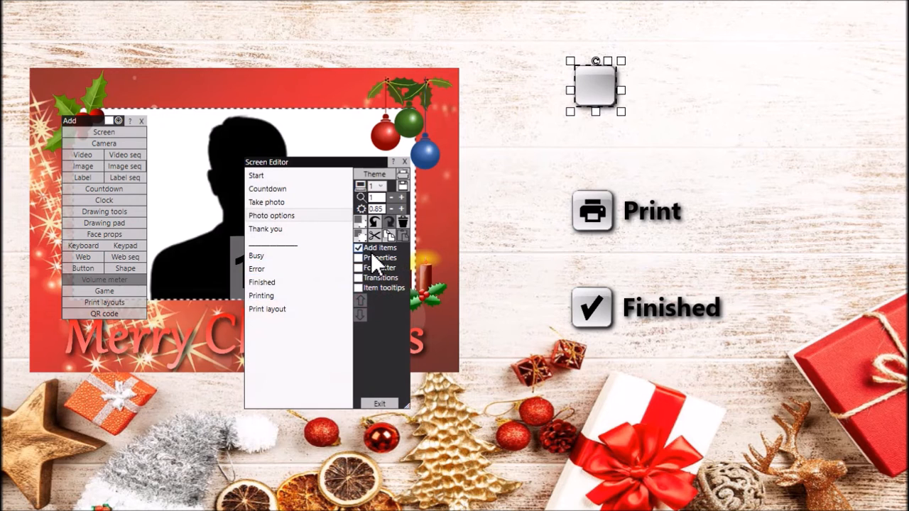
Add a label beside the blank button above Print and set its text to "Use another photo".
click(86, 177)
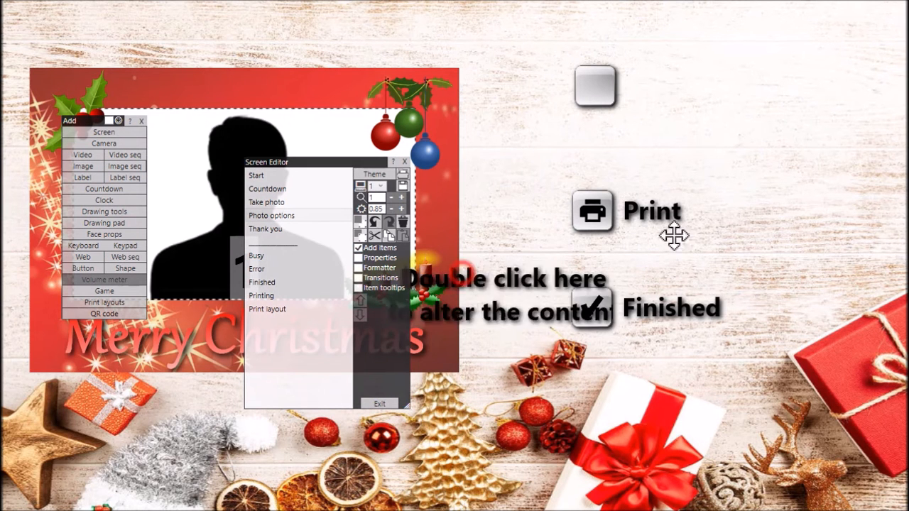
drag(673, 235, 739, 99)
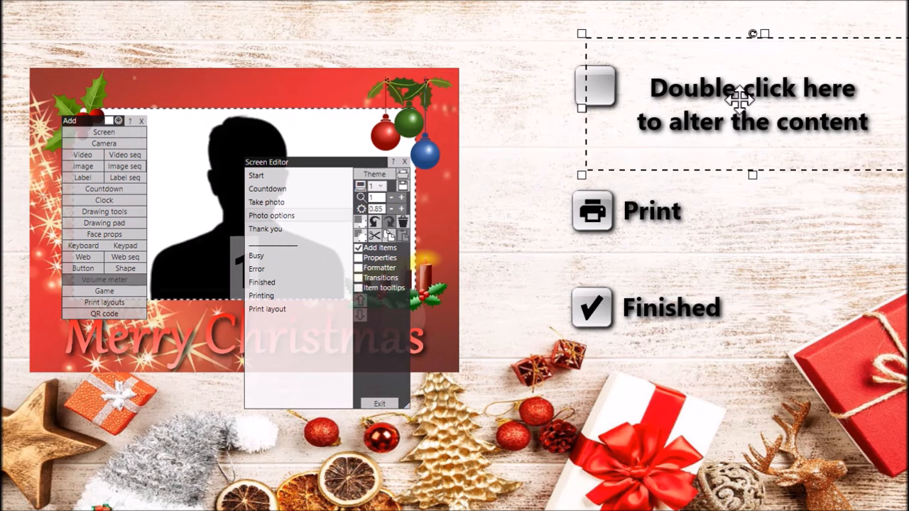
double_click(739, 99)
drag(132, 110, 8, 96)
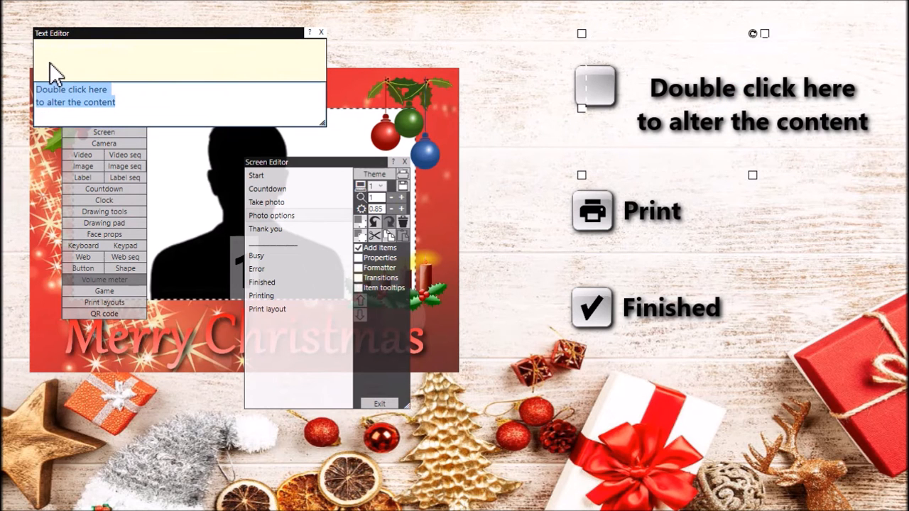
text(Use another )
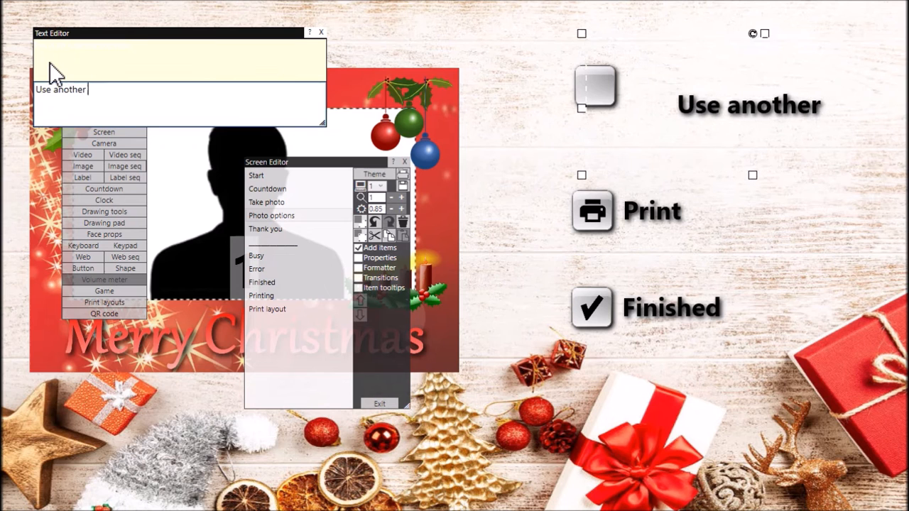
text(photo)
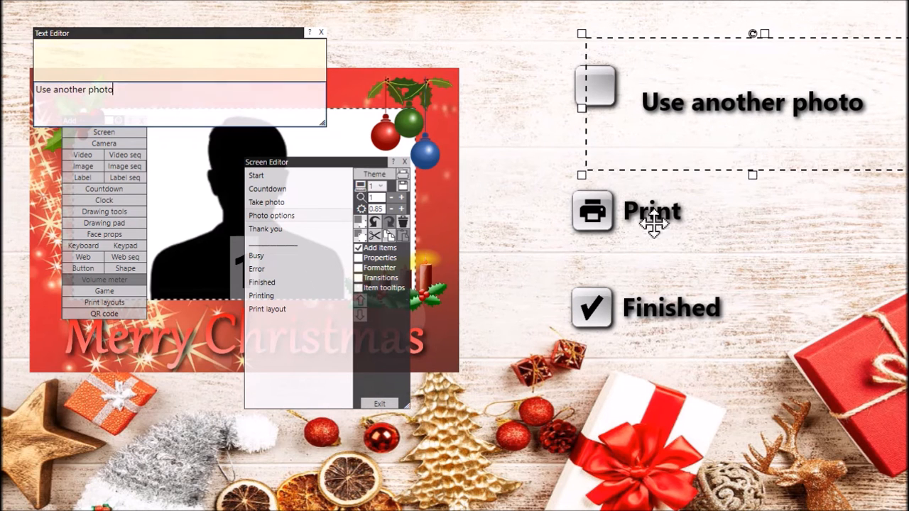
Shrink the "Use another photo" label's box to fit its text and place it right beside the blank button.
drag(750, 177, 765, 112)
drag(742, 80, 728, 101)
drag(572, 97, 653, 98)
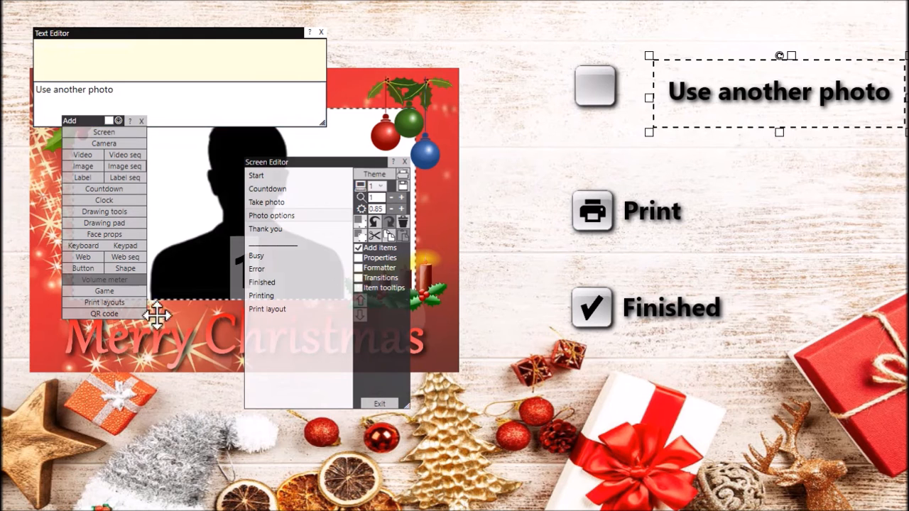
drag(797, 96, 757, 88)
drag(751, 128, 757, 93)
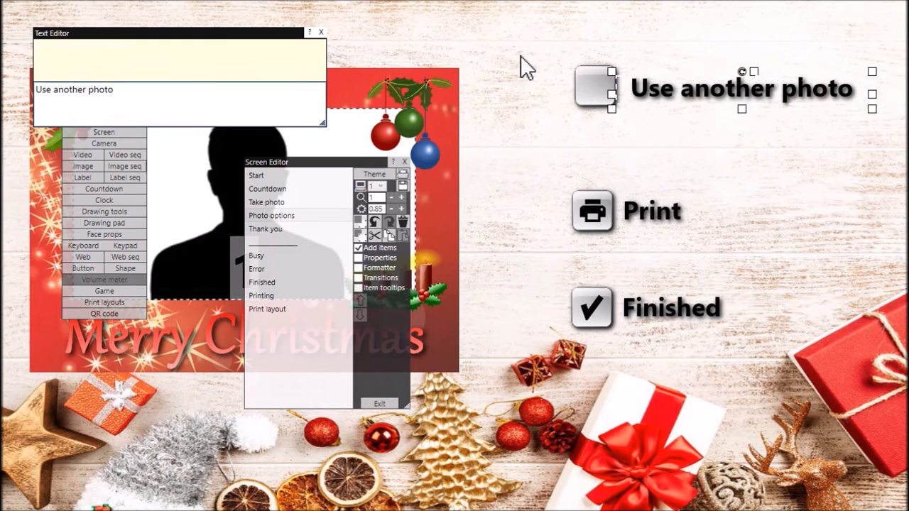
Move the blank button and its label down, lining them up with the Print and Finished rows, and close the item-adding tools.
drag(521, 57, 631, 106)
drag(602, 89, 600, 118)
click(668, 67)
drag(665, 126, 659, 126)
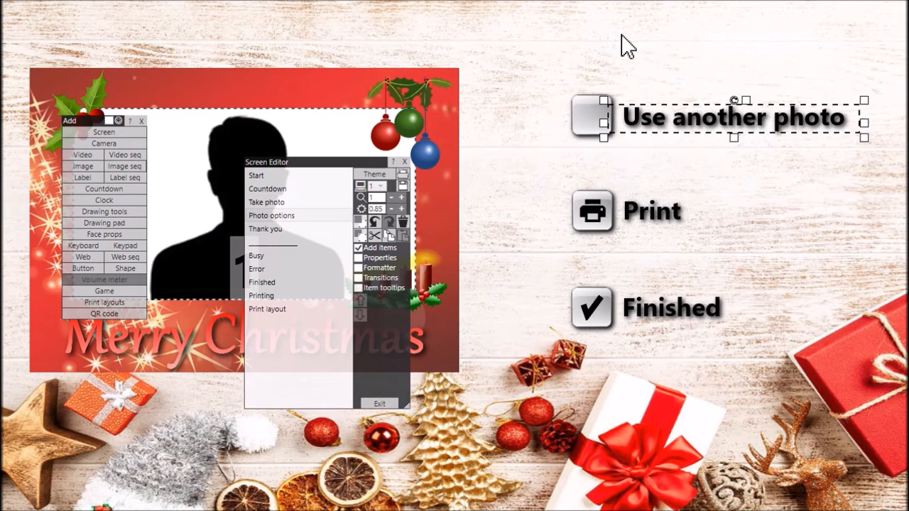
click(622, 34)
click(141, 122)
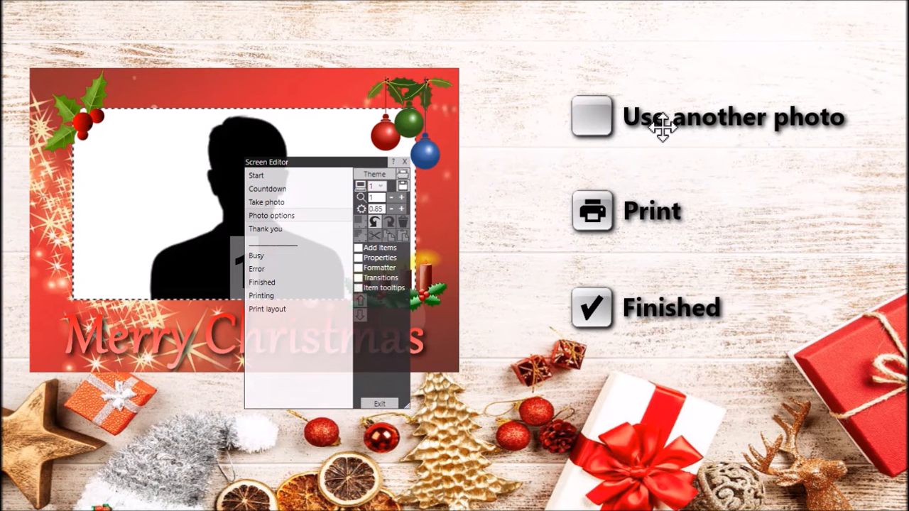
Assign the Reorder photos action to the blank button beside the "Use another photo" label.
click(593, 125)
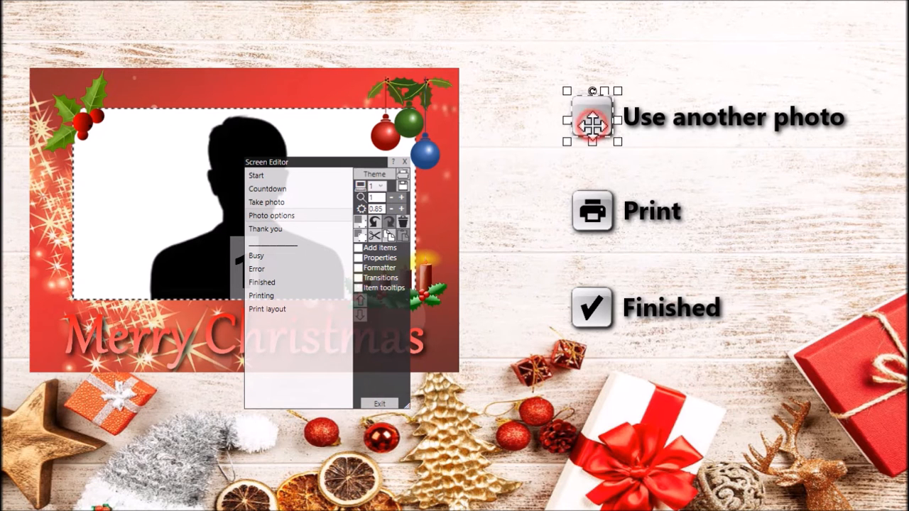
click(382, 259)
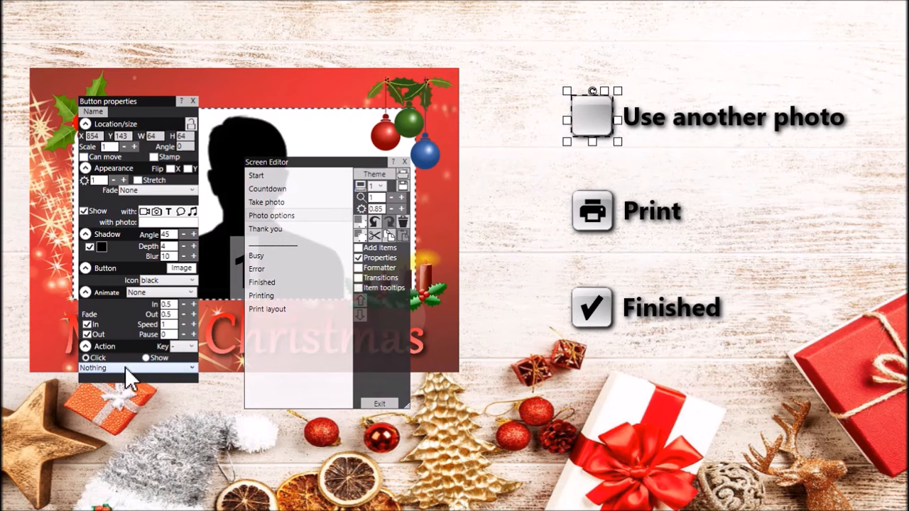
click(183, 369)
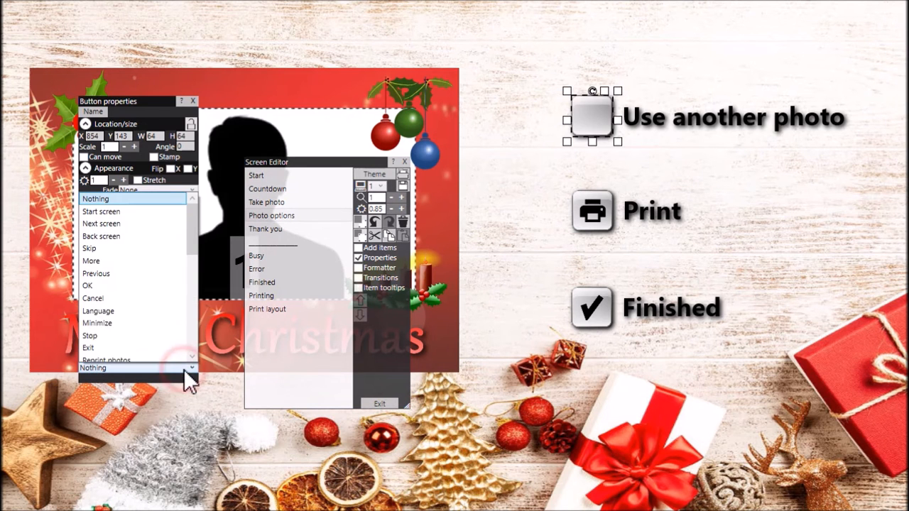
scroll(154, 331, down, 5)
scroll(158, 334, down, 3)
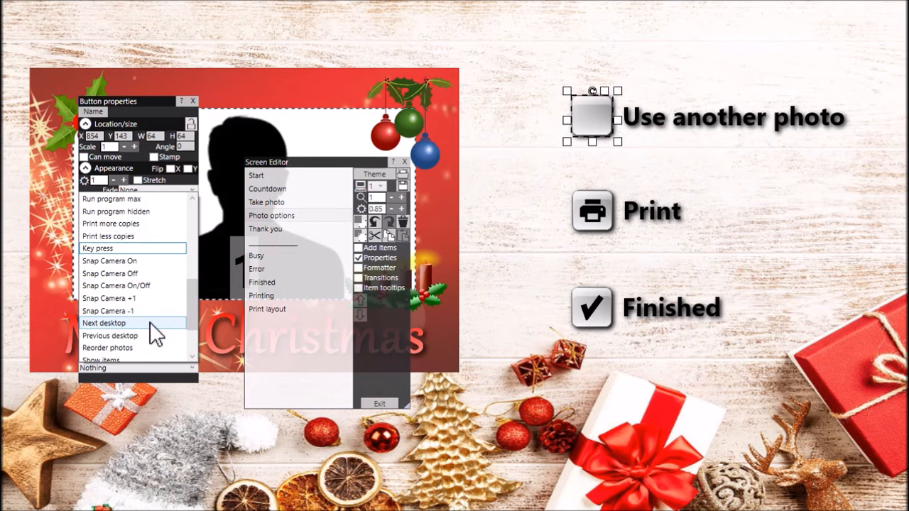
scroll(194, 303, down, 3)
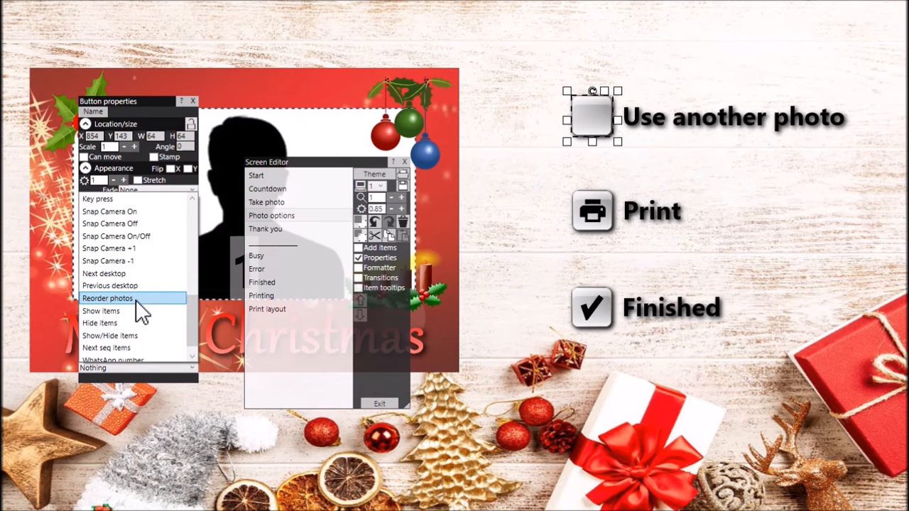
click(136, 299)
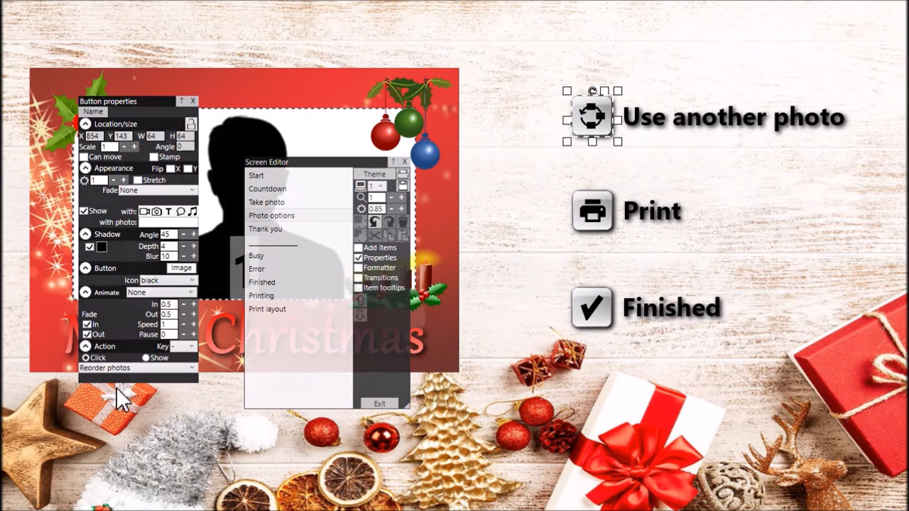
Assign the Reorder photos action to the "Use another photo" label and deselect it.
click(678, 123)
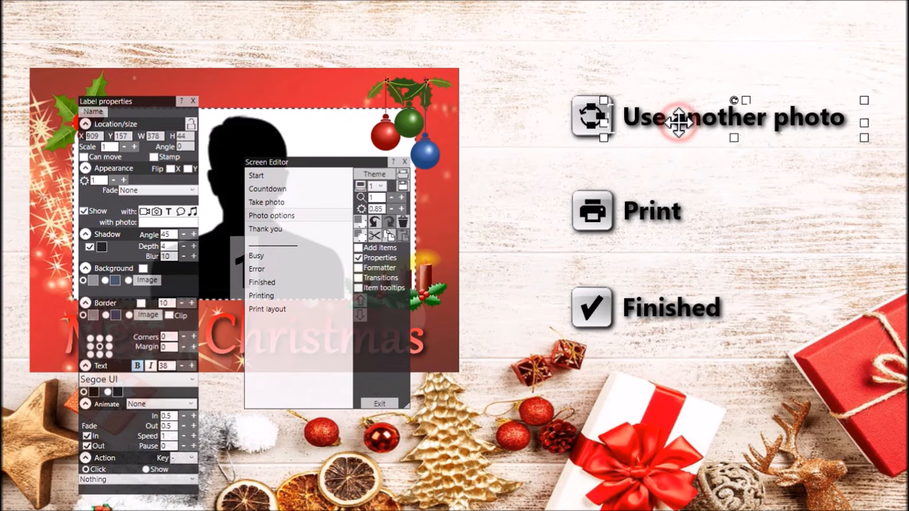
click(193, 479)
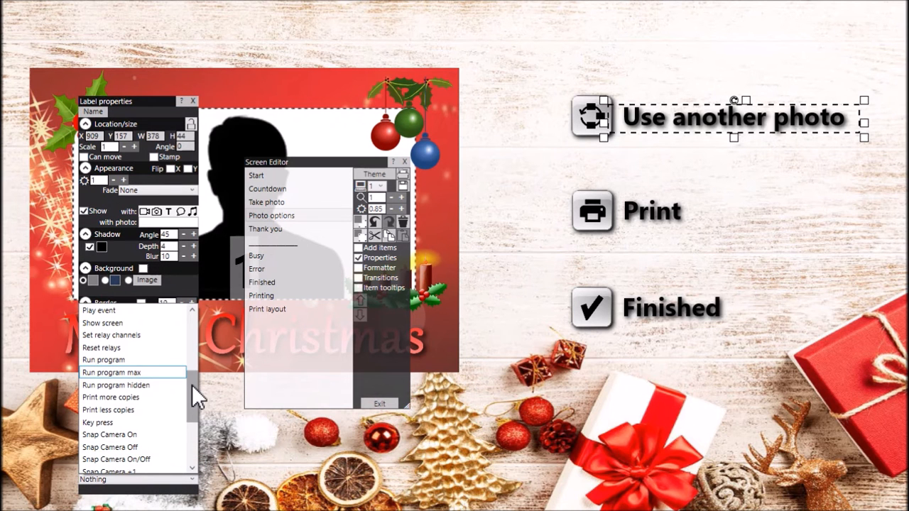
scroll(192, 398, down, 3)
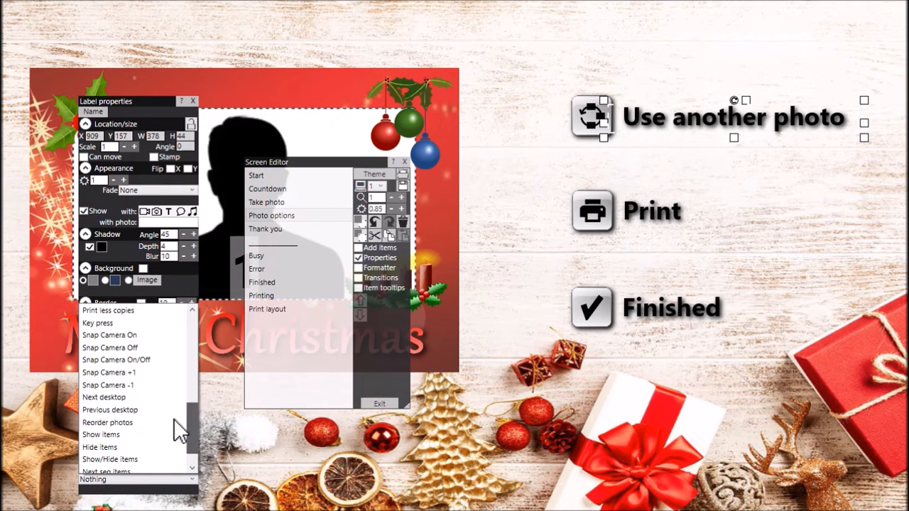
click(124, 423)
click(524, 120)
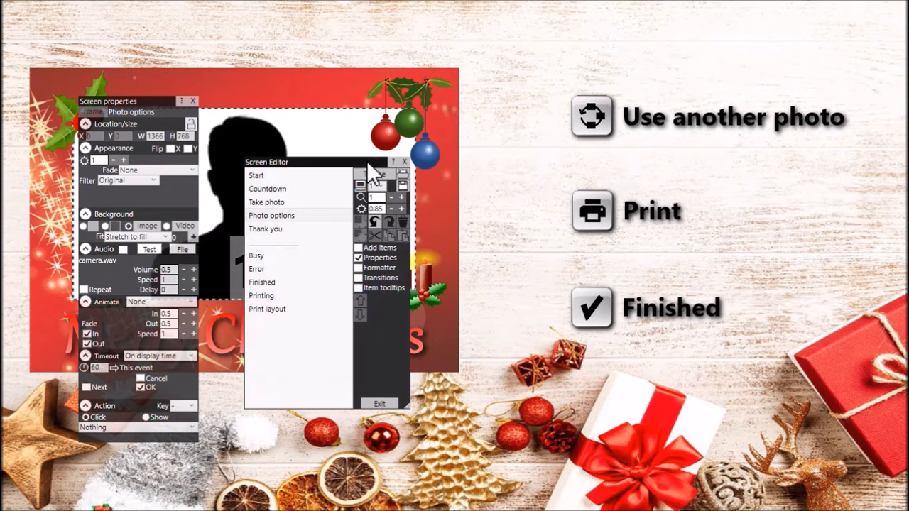
Leave the screen editor and save the event.
drag(387, 164, 507, 174)
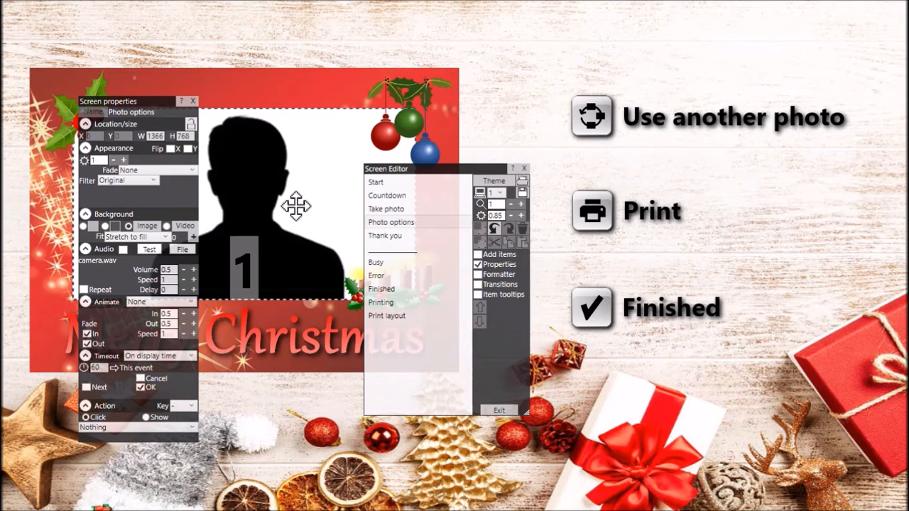
click(500, 411)
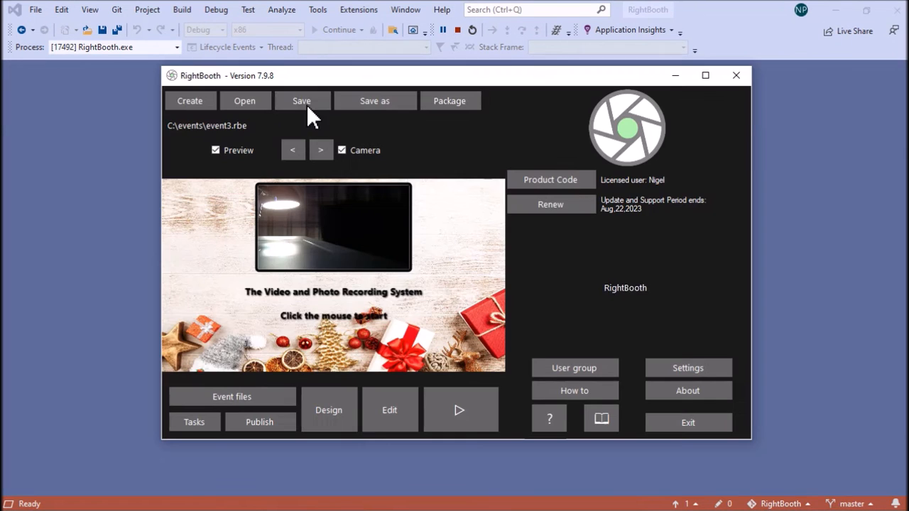
click(305, 103)
Run the event through a photo session, cycle through the captured photos with "Use another photo", and print the chosen one.
click(463, 410)
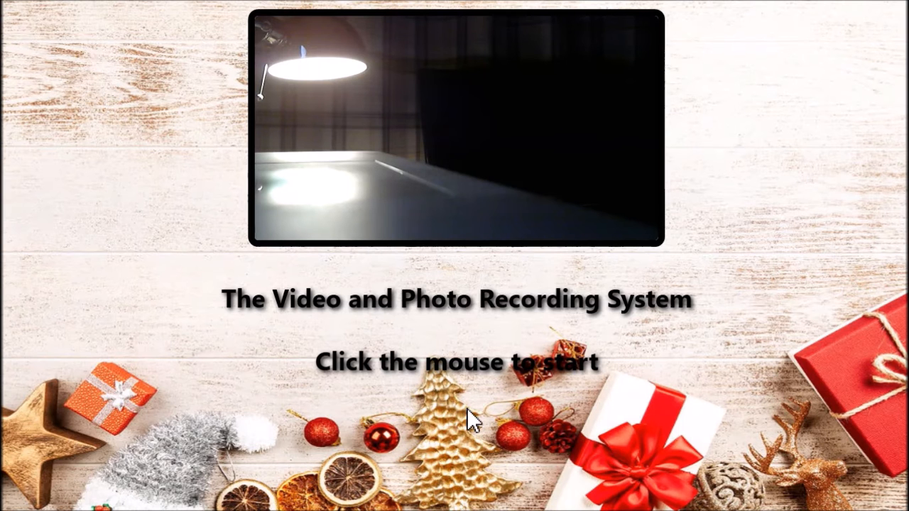
click(186, 268)
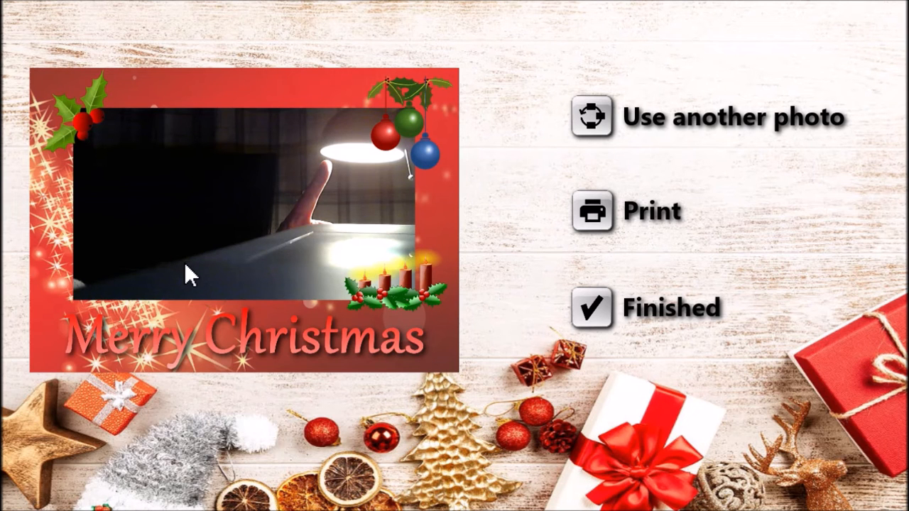
click(598, 118)
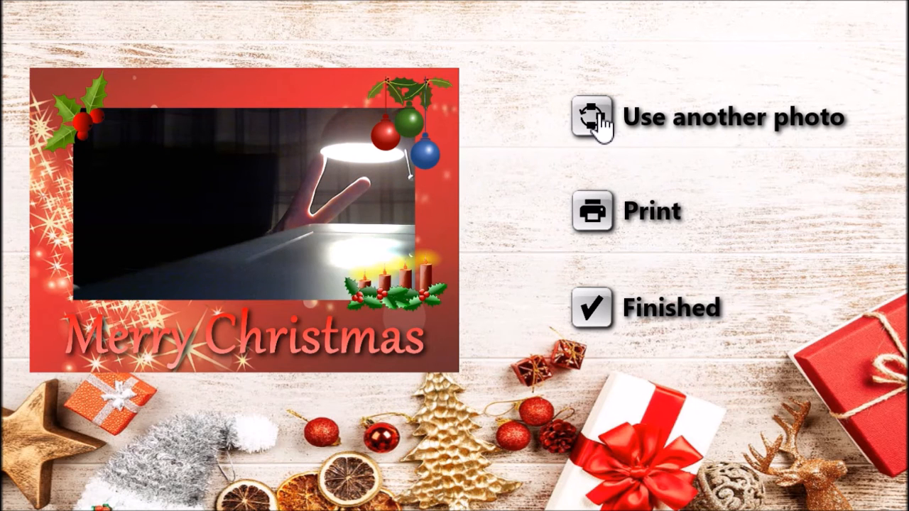
click(600, 119)
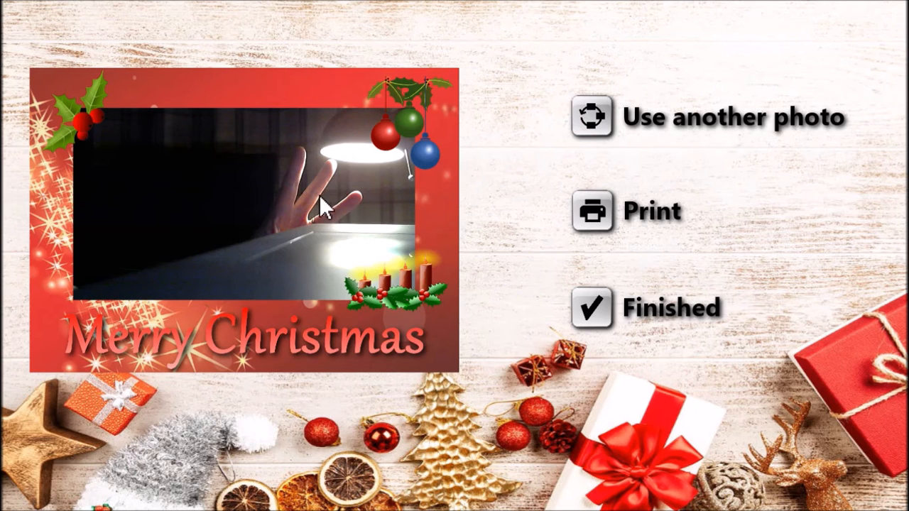
click(597, 120)
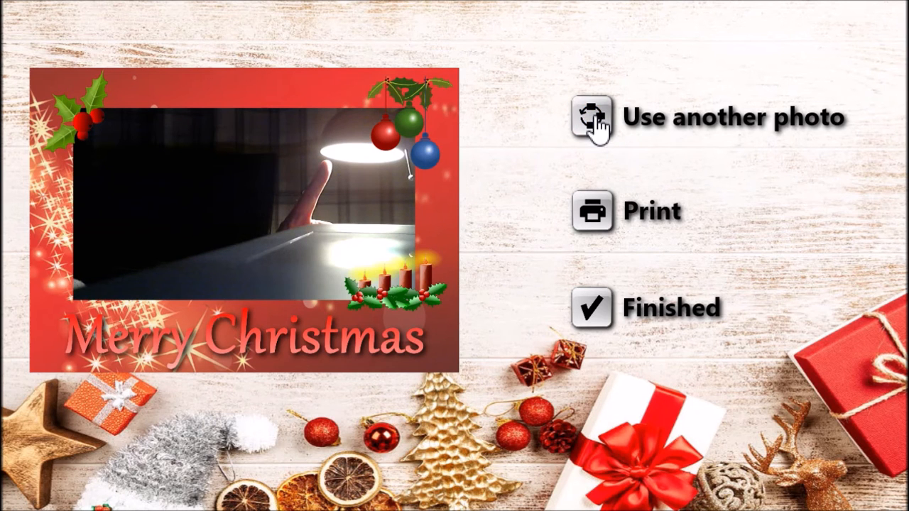
click(597, 121)
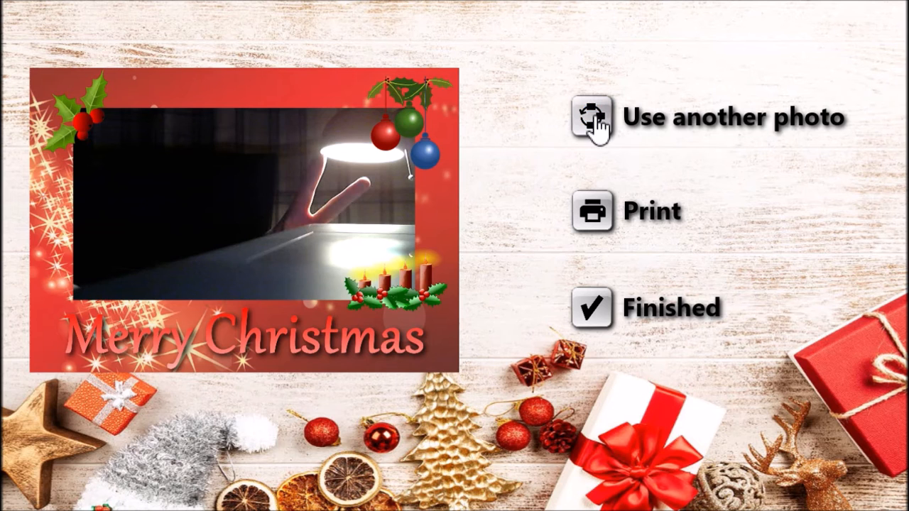
click(589, 122)
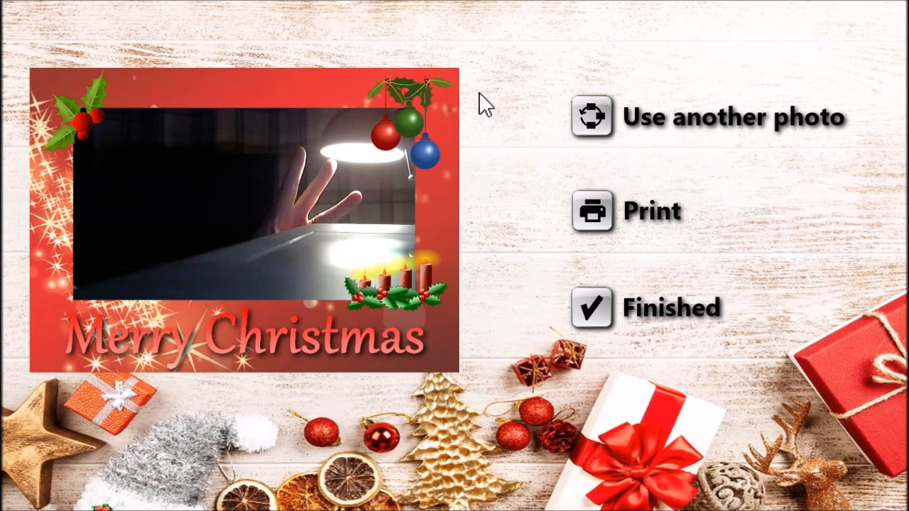
click(594, 213)
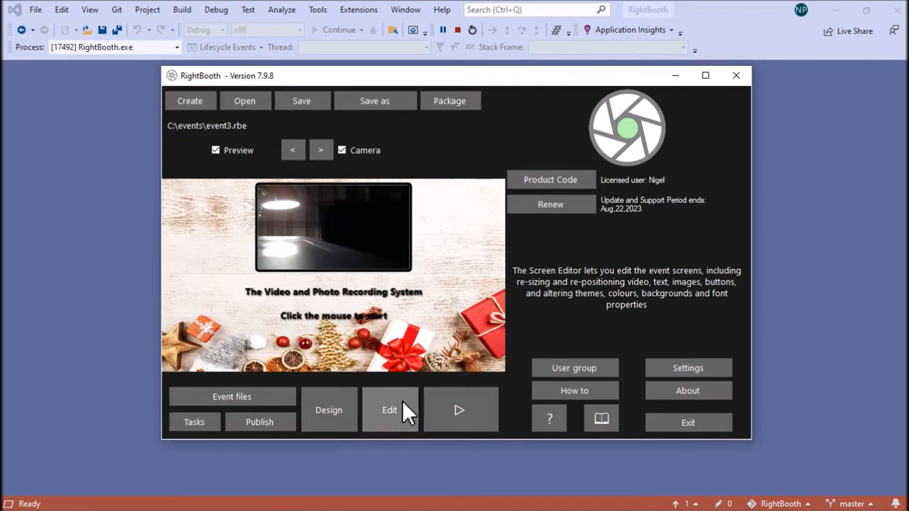
Reopen the event for editing at its Print layout screen and move the editor window clear of the design.
click(391, 412)
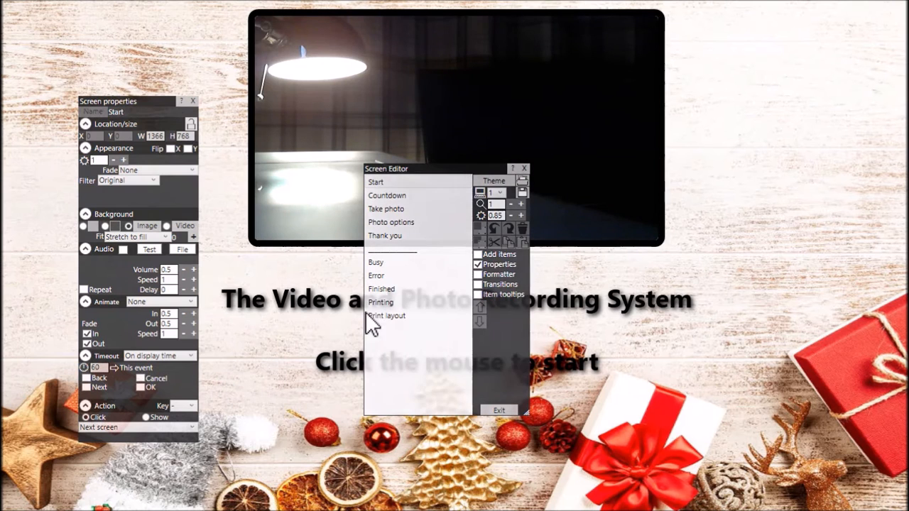
click(393, 316)
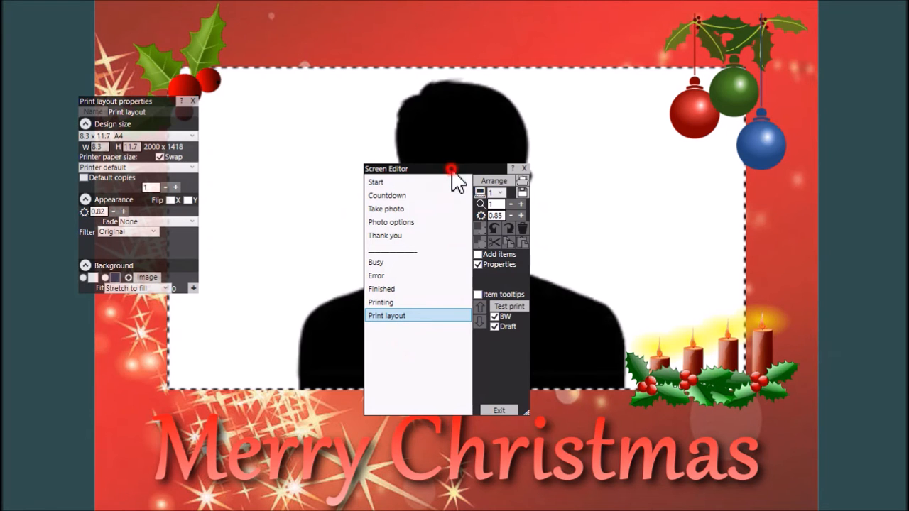
drag(453, 171, 68, 254)
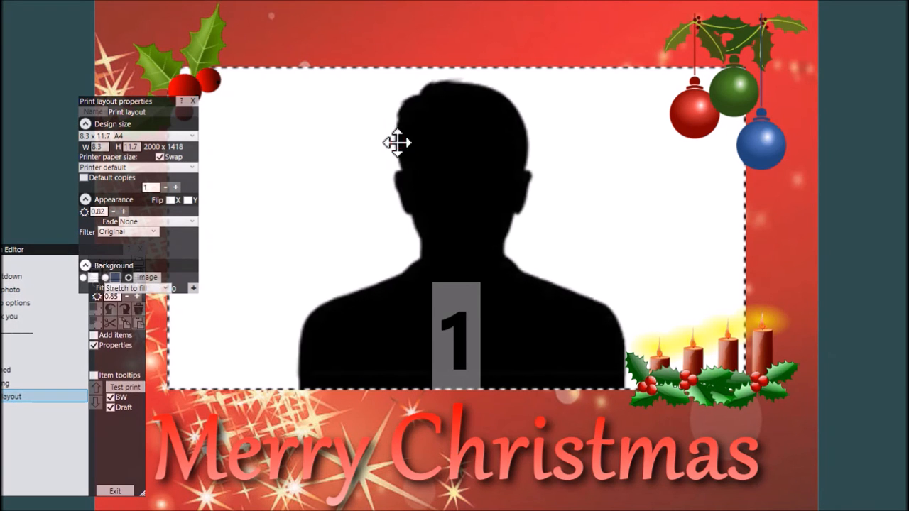
Shift the photo placeholder slightly up and the holly image slightly right on the print layout.
drag(395, 142, 383, 121)
drag(497, 189, 505, 196)
drag(249, 67, 213, 34)
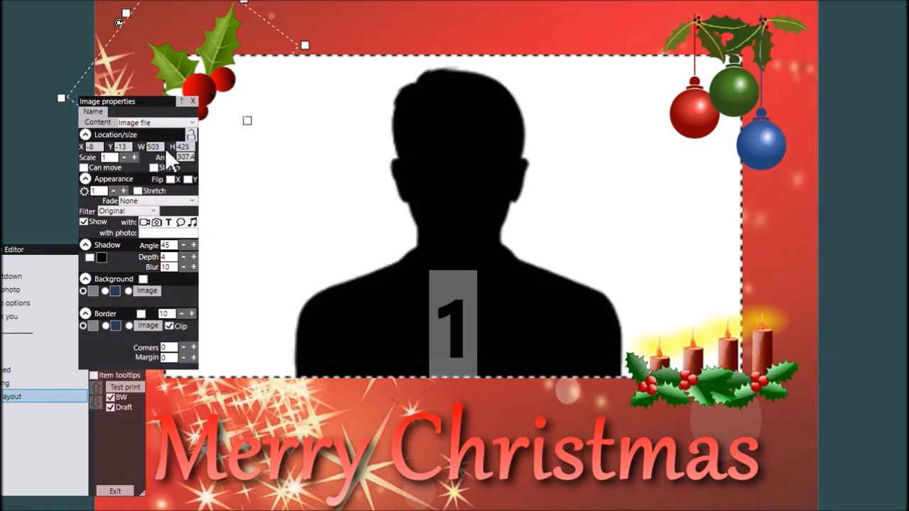
Browse the Halloween and Celebration print layout templates and close the chooser without picking one.
drag(63, 251, 383, 226)
click(375, 238)
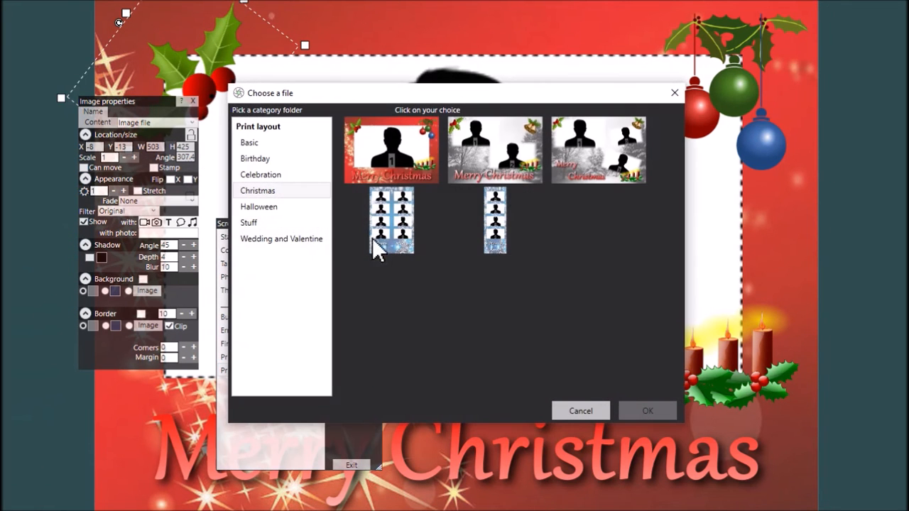
click(284, 206)
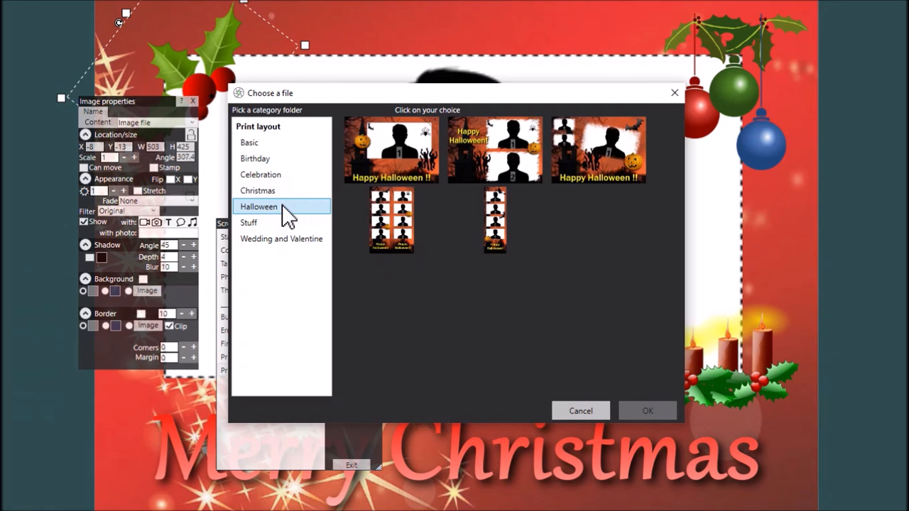
click(260, 176)
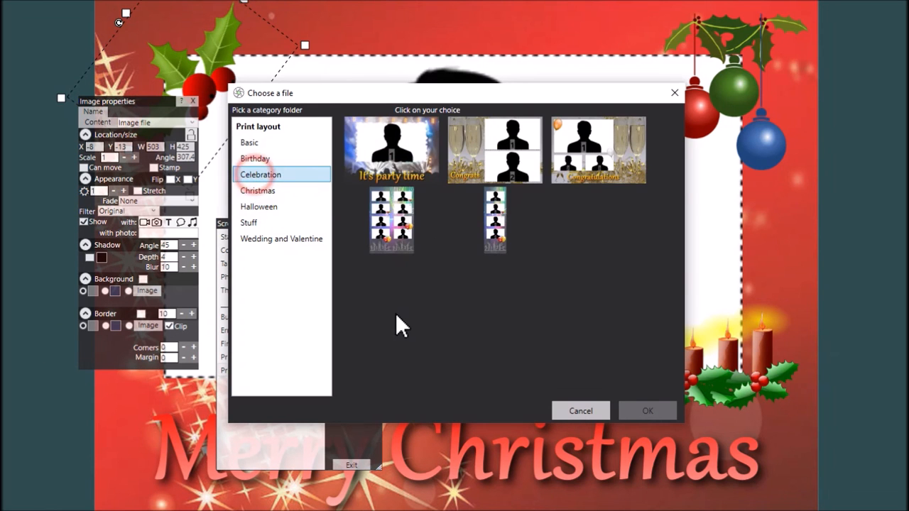
click(579, 412)
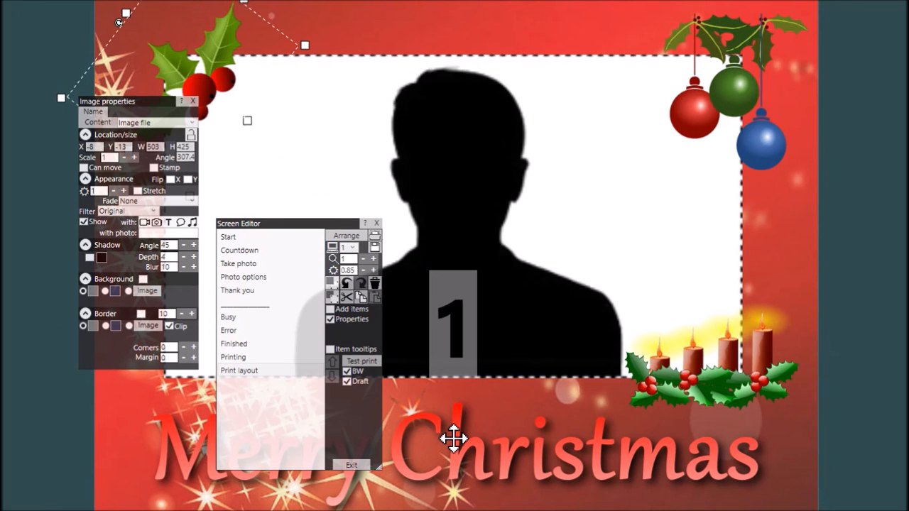